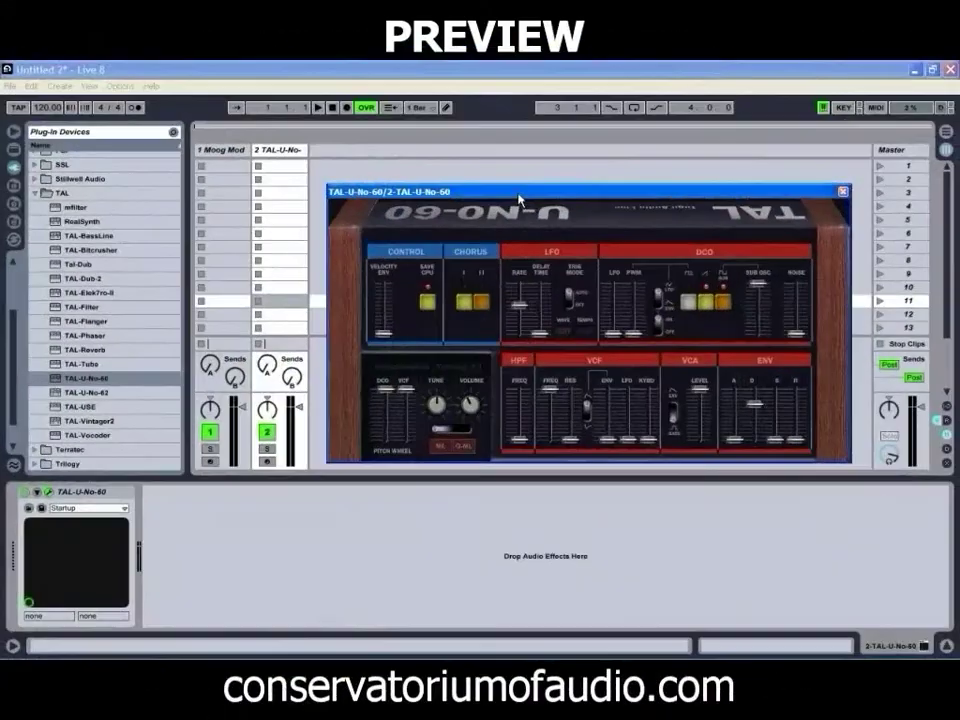
Arm track 2, lower TAL-U-No-60's SUB OSC slightly, and raise DCO PWM and VCF LFO to mid-height.
left_click(267, 461)
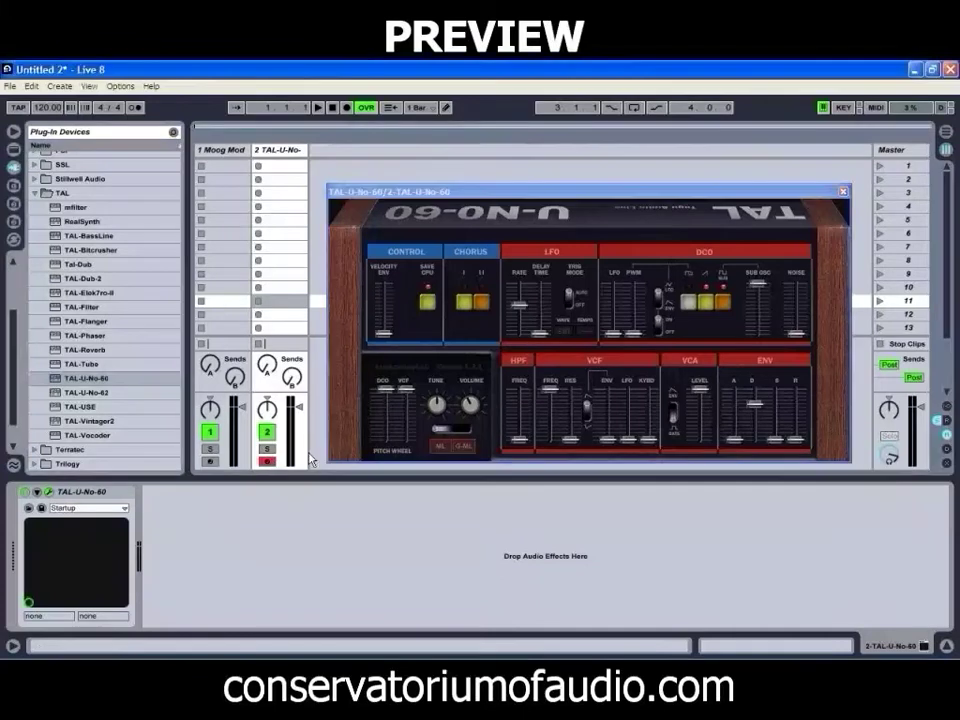
left_click(693, 258)
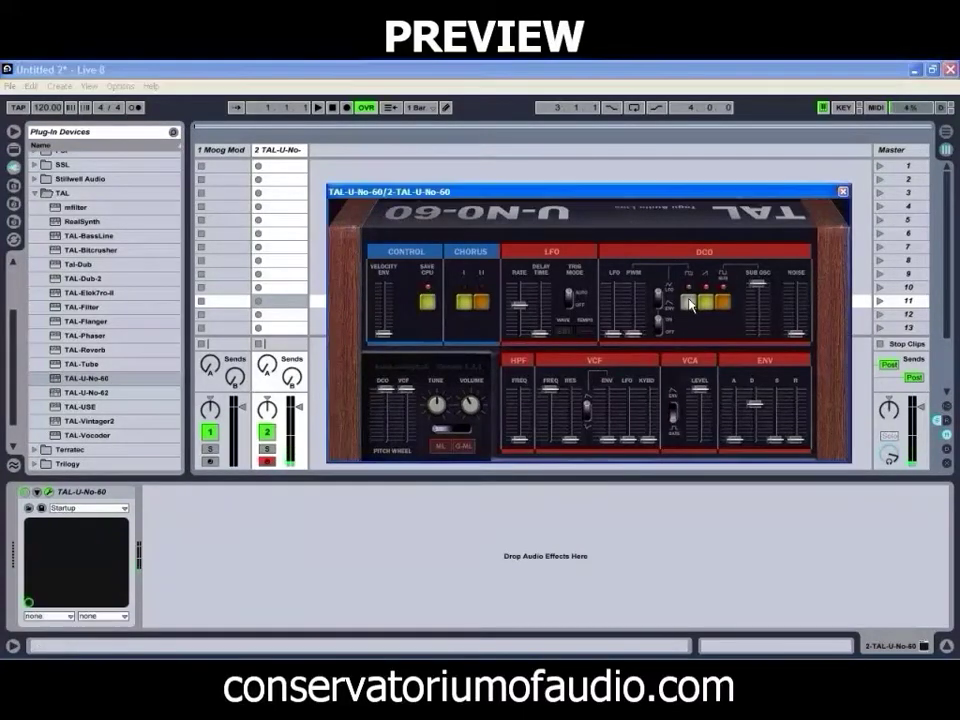
left_click_drag(758, 284, 758, 302)
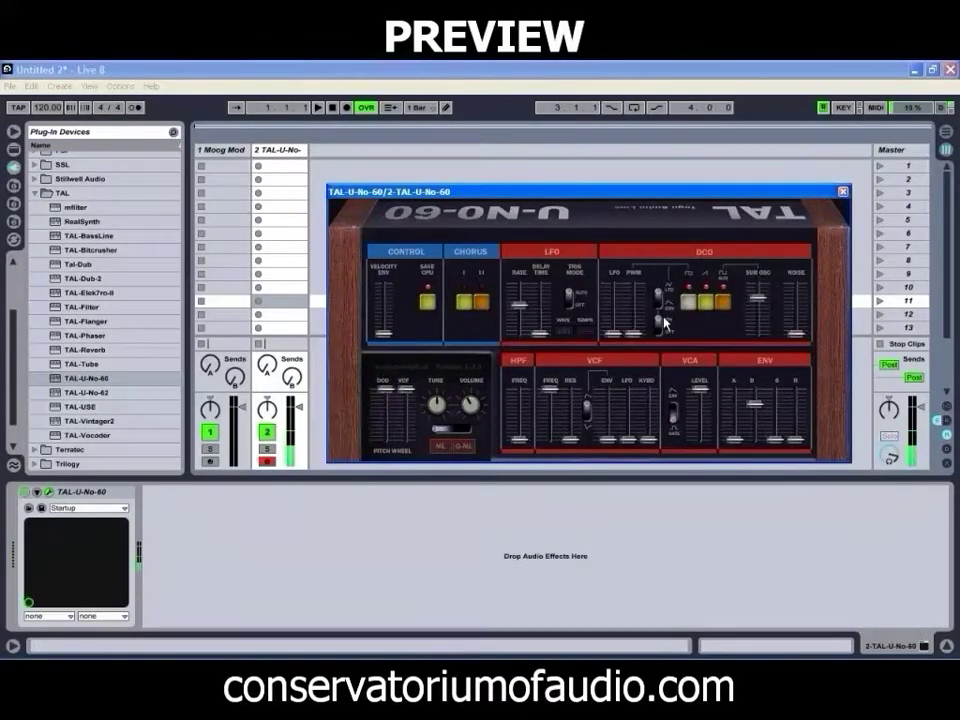
left_click_drag(635, 335, 634, 315)
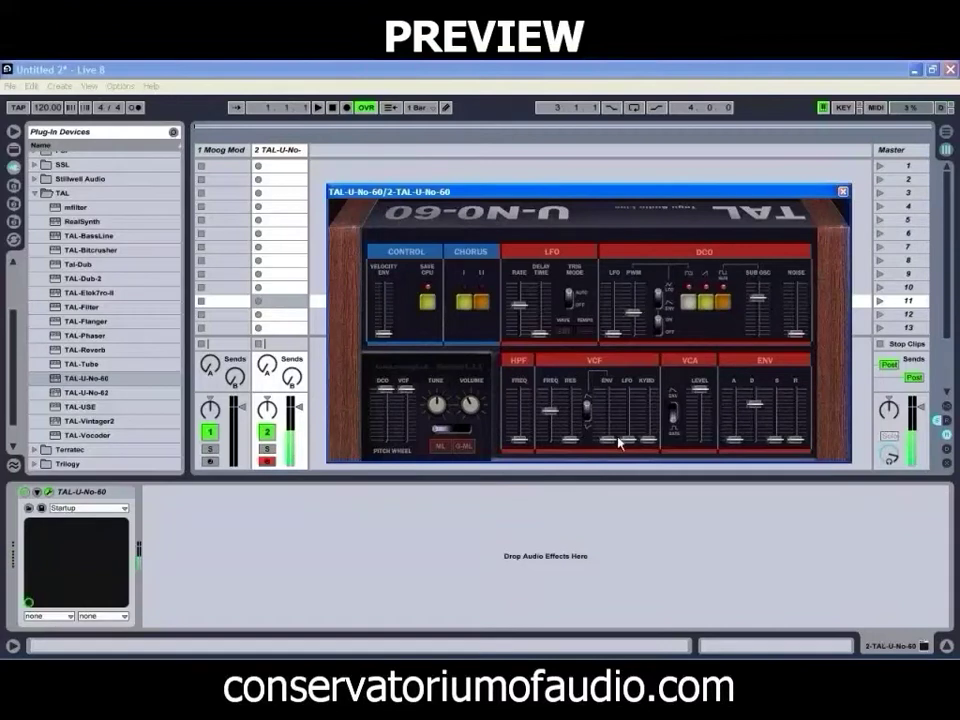
mouse_move(629, 440)
left_mouse_down()
mouse_move(633, 415)
mouse_move(633, 428)
left_mouse_up()
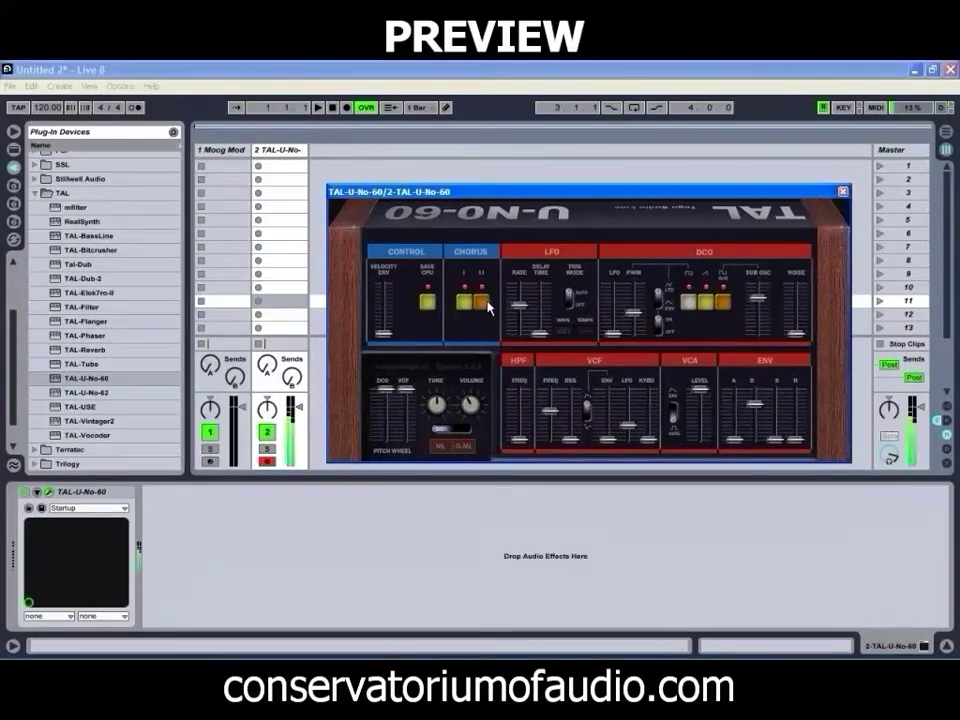
Duplicate track 2 into track 3 and place the two synth windows side by side.
right_click(282, 156)
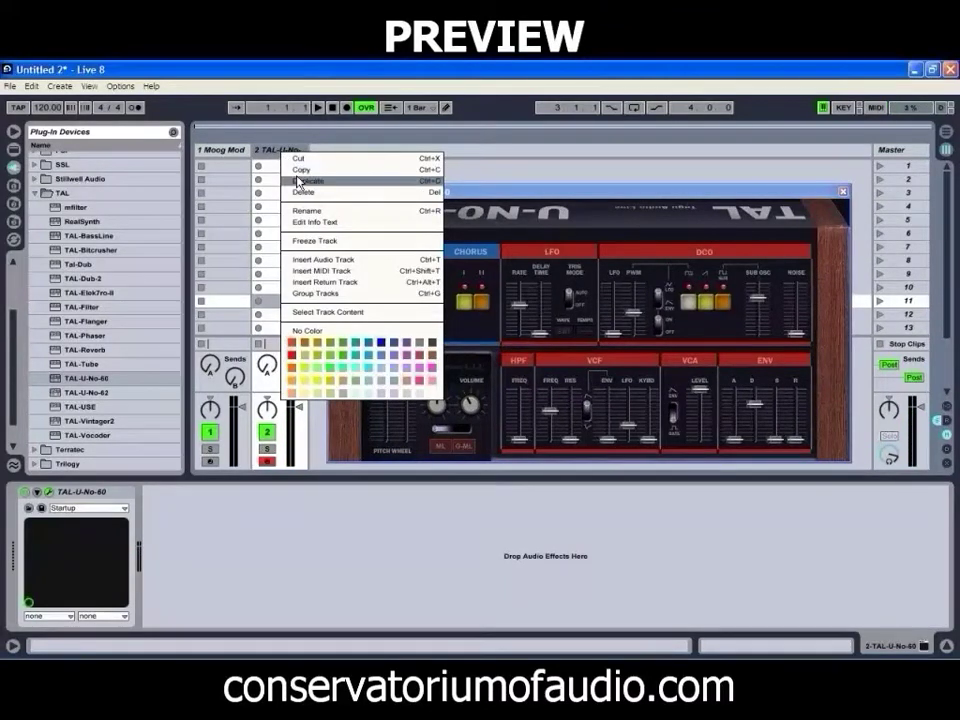
left_click(622, 258)
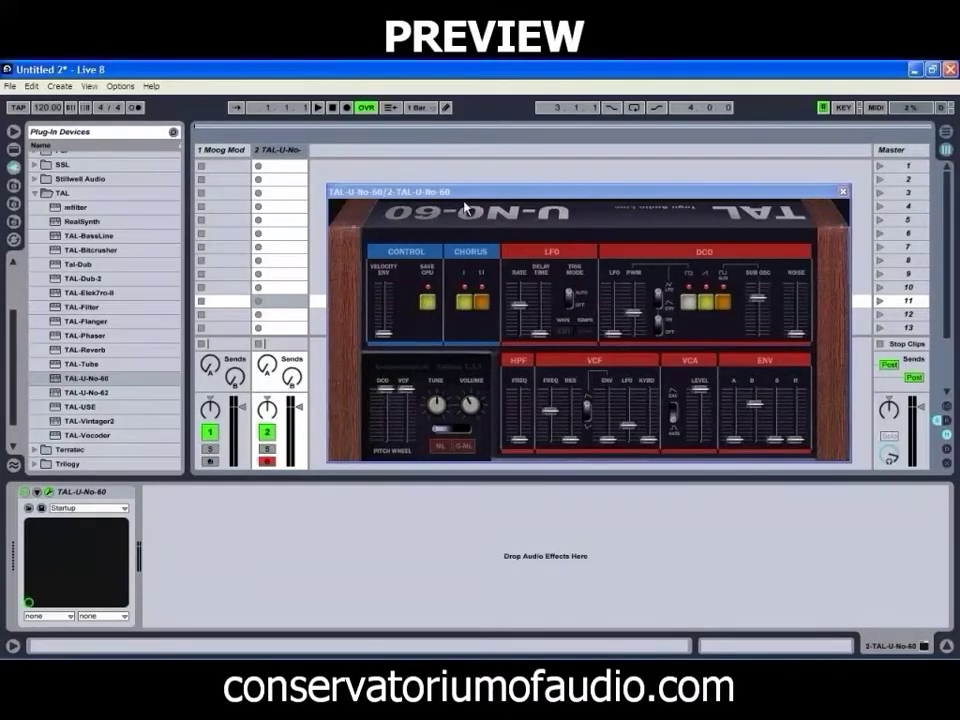
right_click(267, 150)
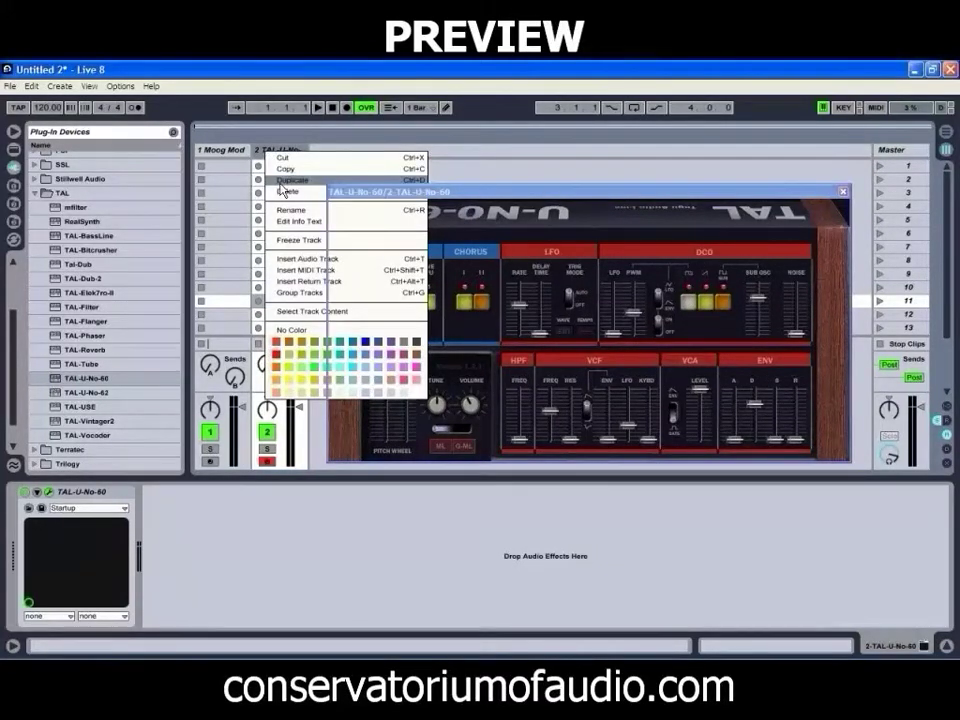
left_click(287, 181)
left_click_drag(495, 202, 576, 328)
left_click_drag(543, 194, 270, 119)
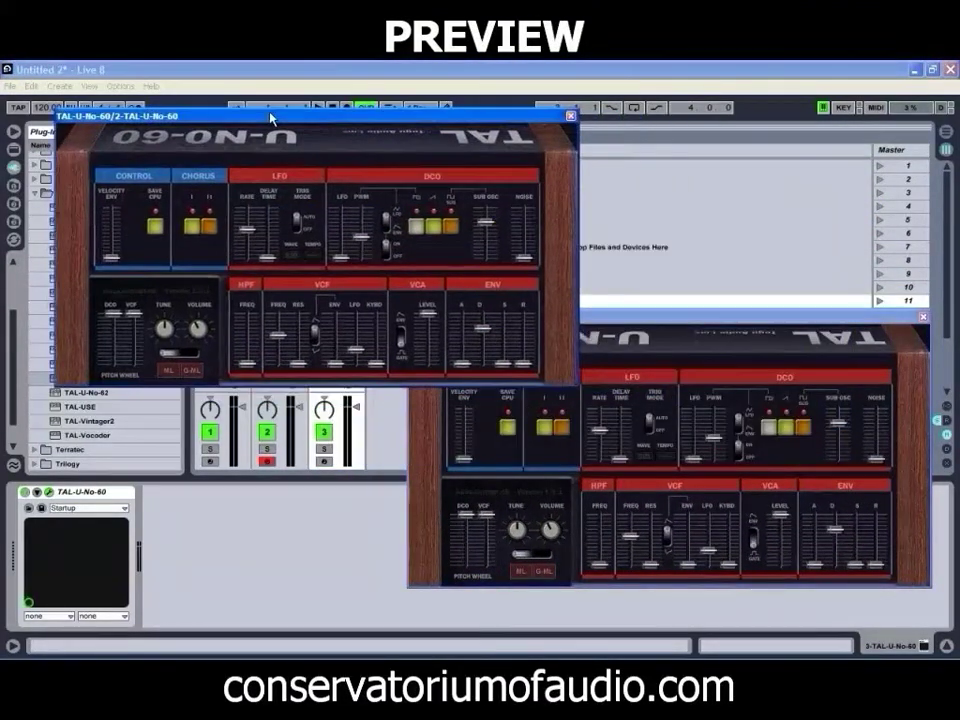
Arm track 3 alongside track 2 and pull its volume fader down toward -5.0 dB.
left_click(636, 318)
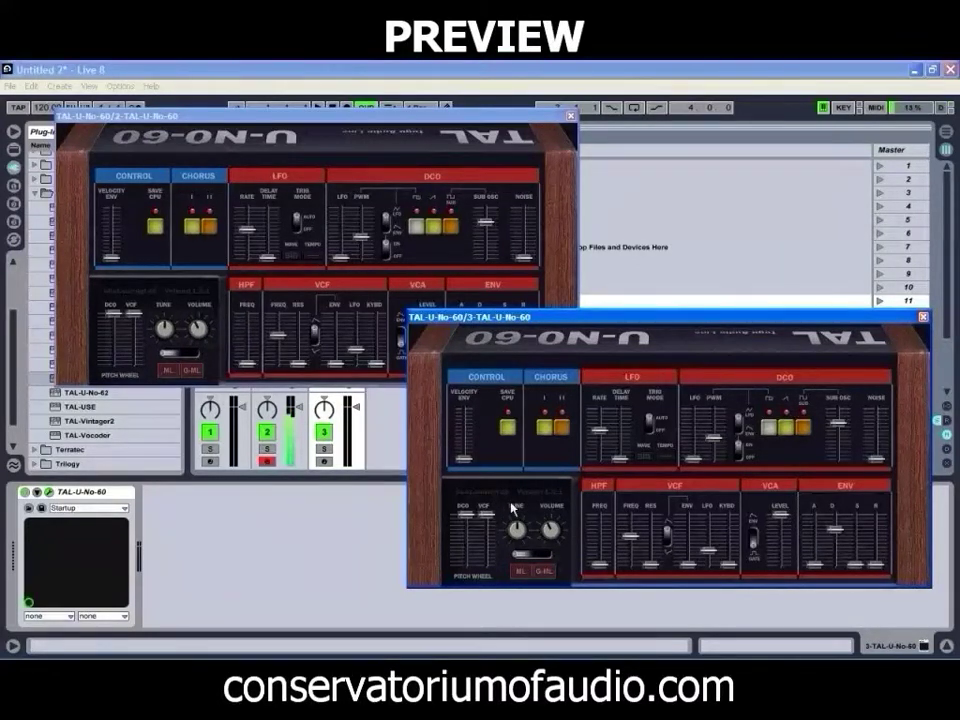
left_click(320, 461)
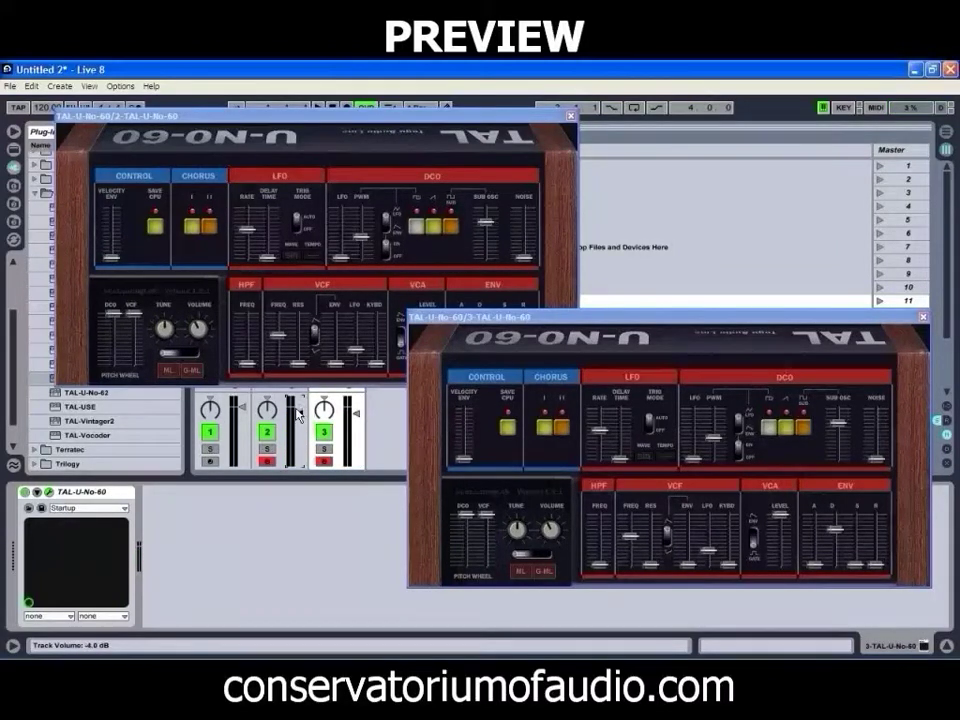
left_click_drag(357, 412, 356, 420)
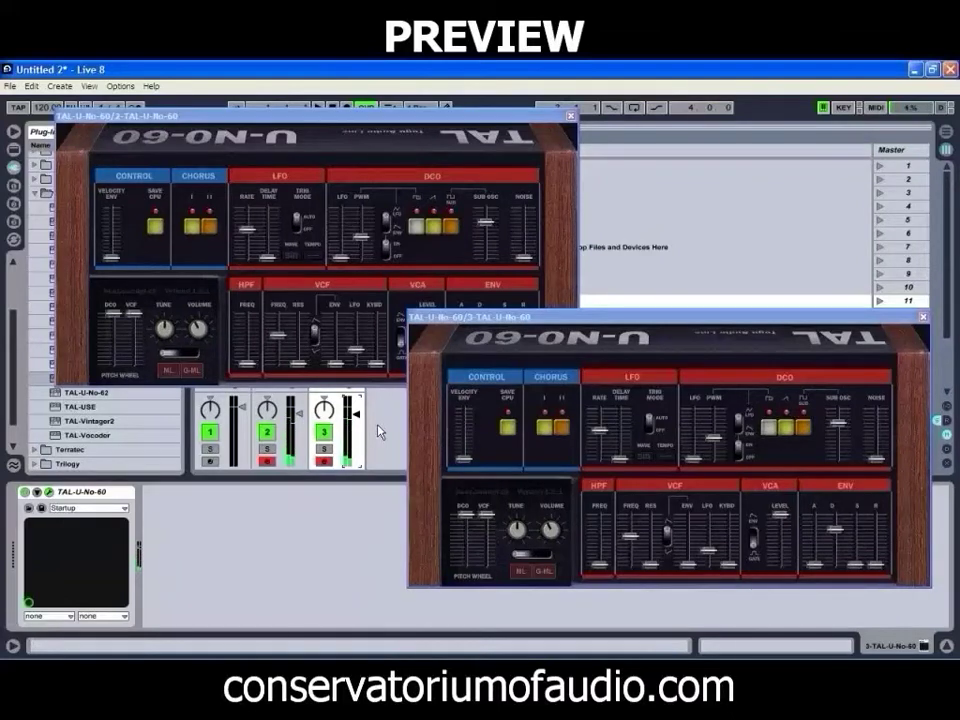
left_click(412, 440)
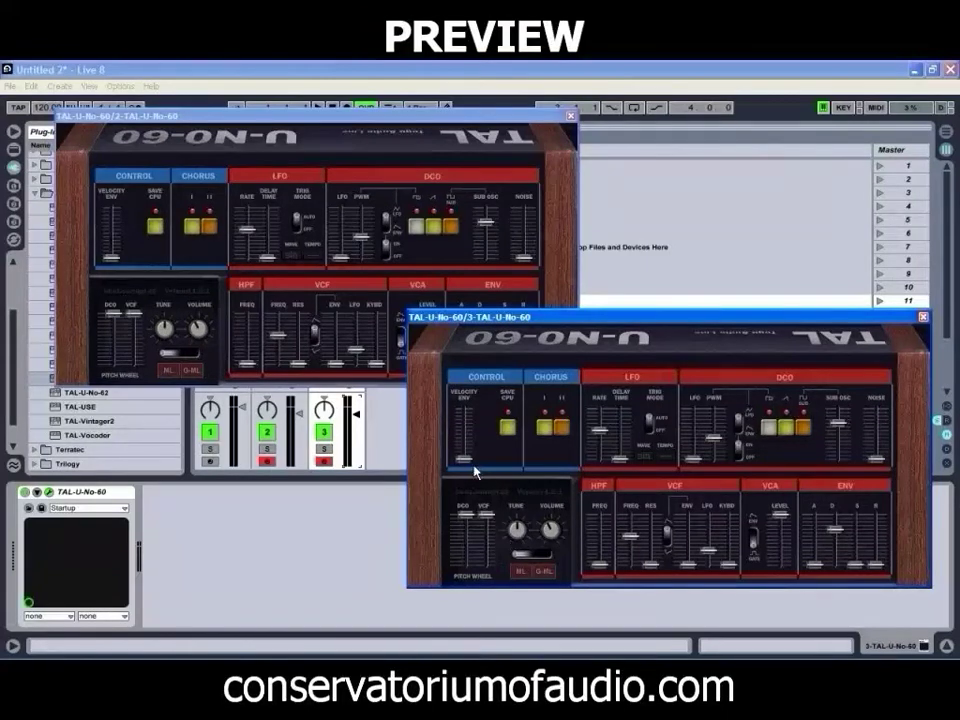
Insert the Live Pitch MIDI effect at +12 st ahead of track 3's TAL-U-No-60.
left_click_drag(172, 113, 519, 129)
left_click(341, 153)
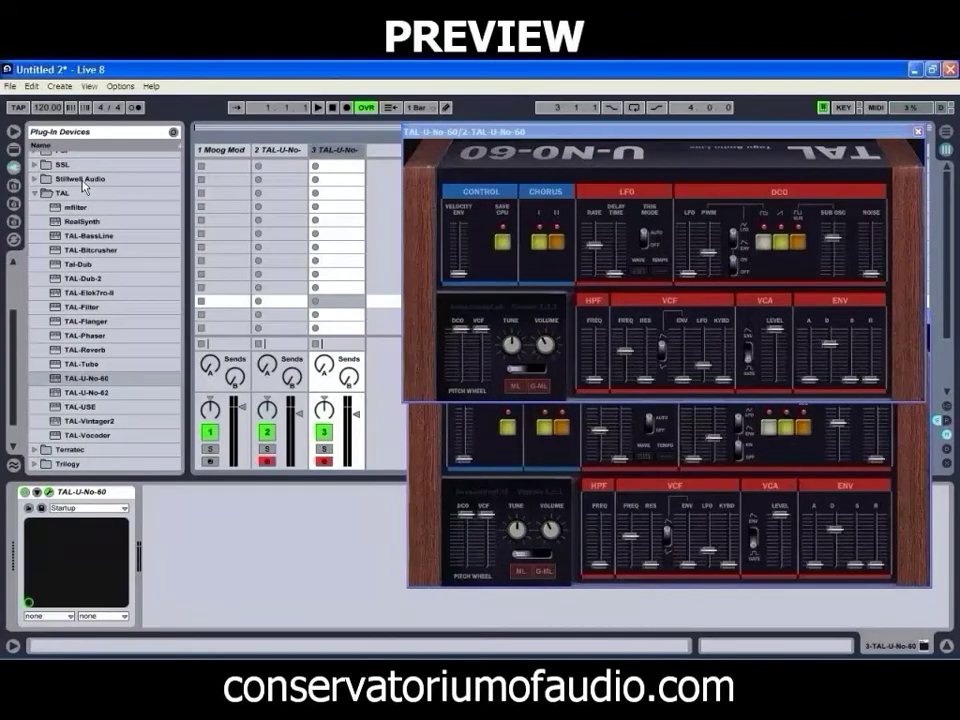
left_click(14, 148)
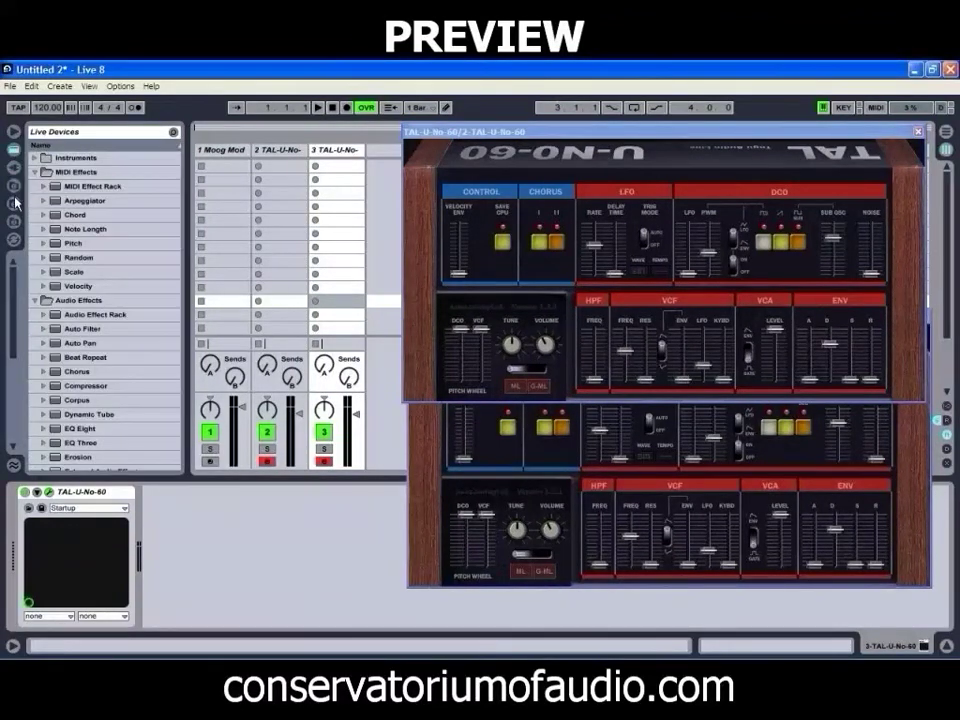
left_click(62, 243)
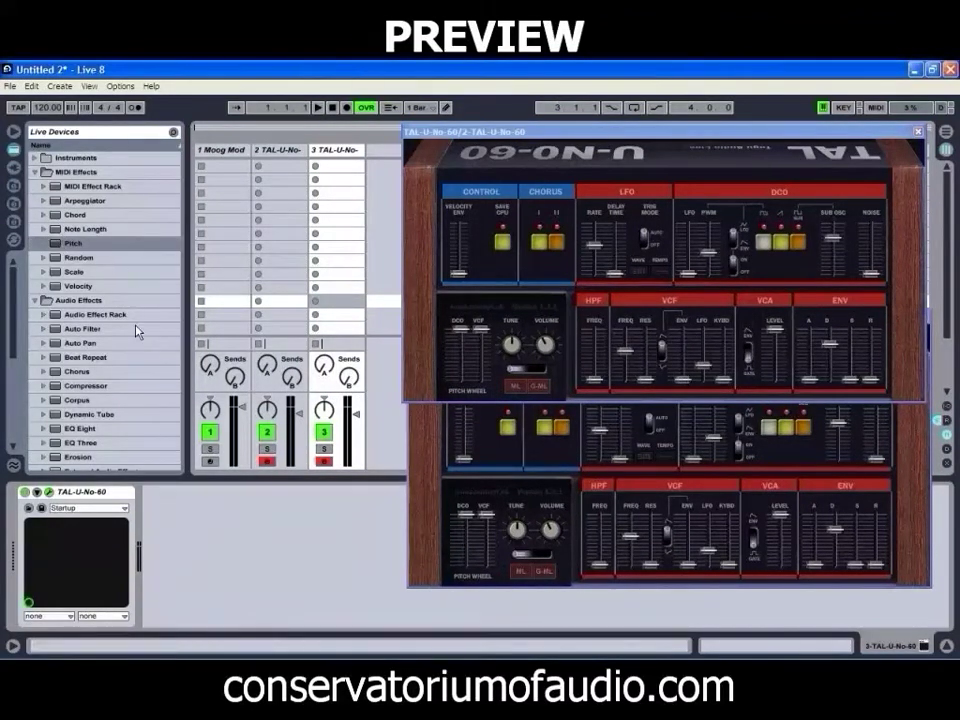
mouse_move(42, 528)
left_mouse_down()
mouse_move(22, 540)
mouse_move(48, 525)
left_mouse_up()
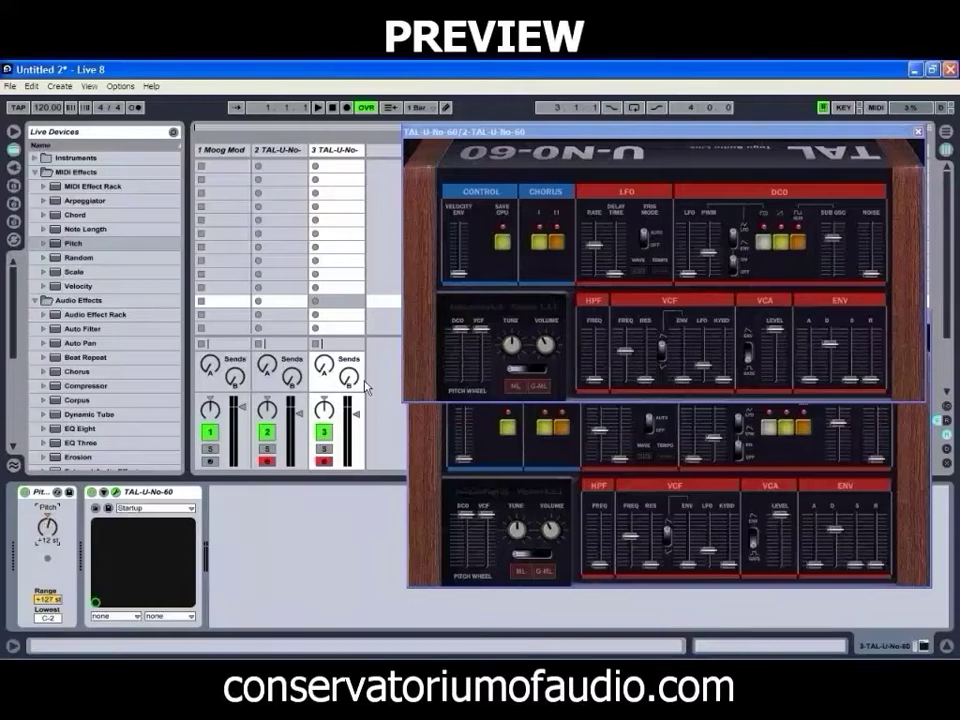
left_click_drag(520, 134, 180, 127)
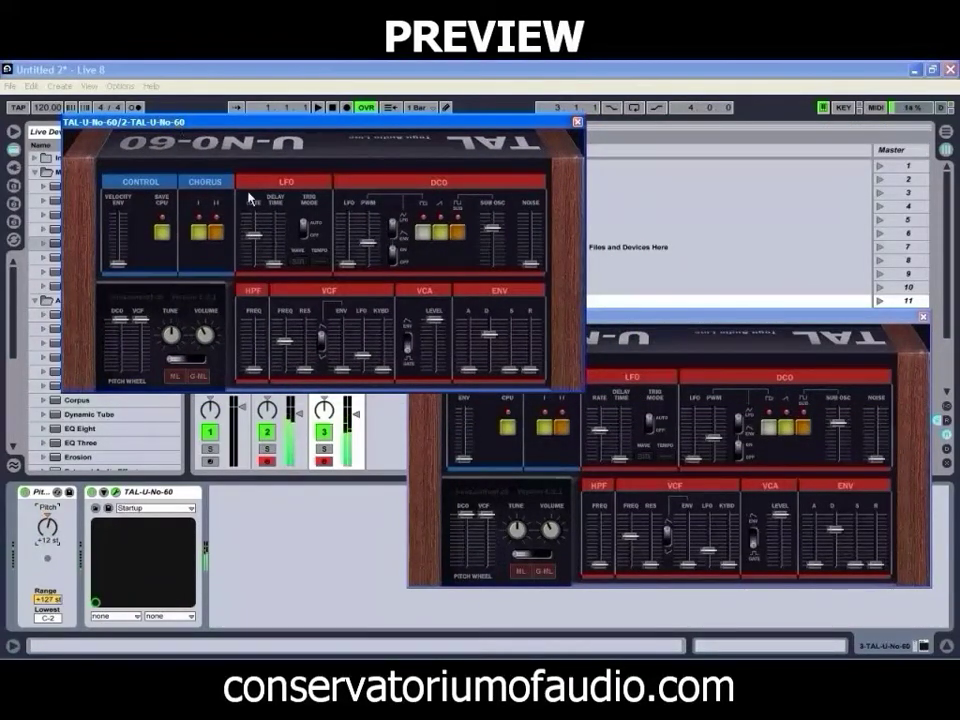
left_click(267, 462)
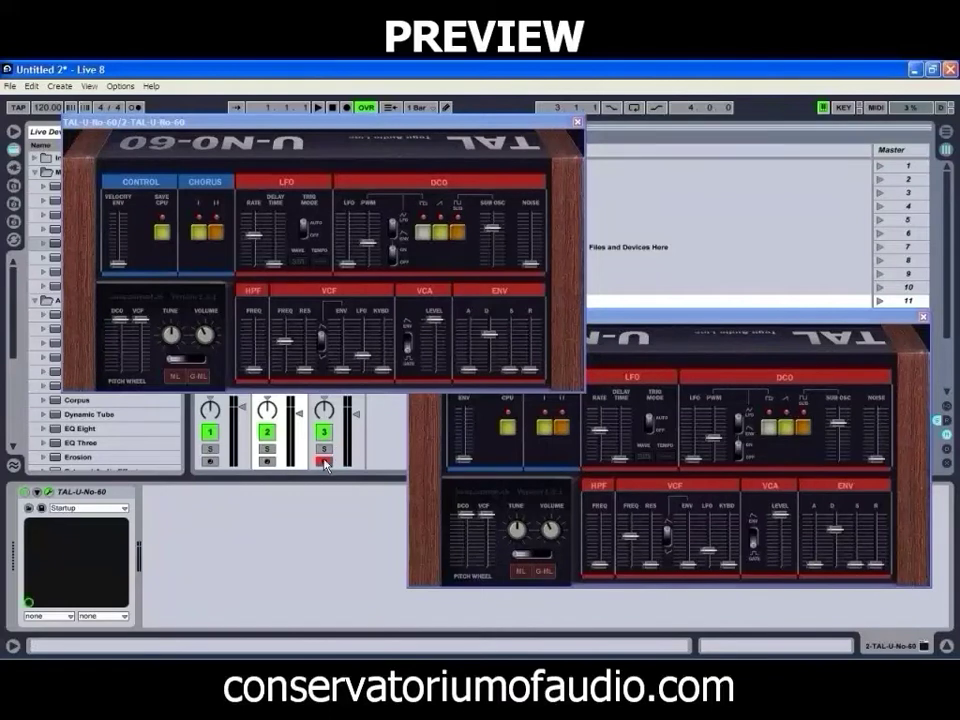
left_click(328, 465)
left_click(266, 462)
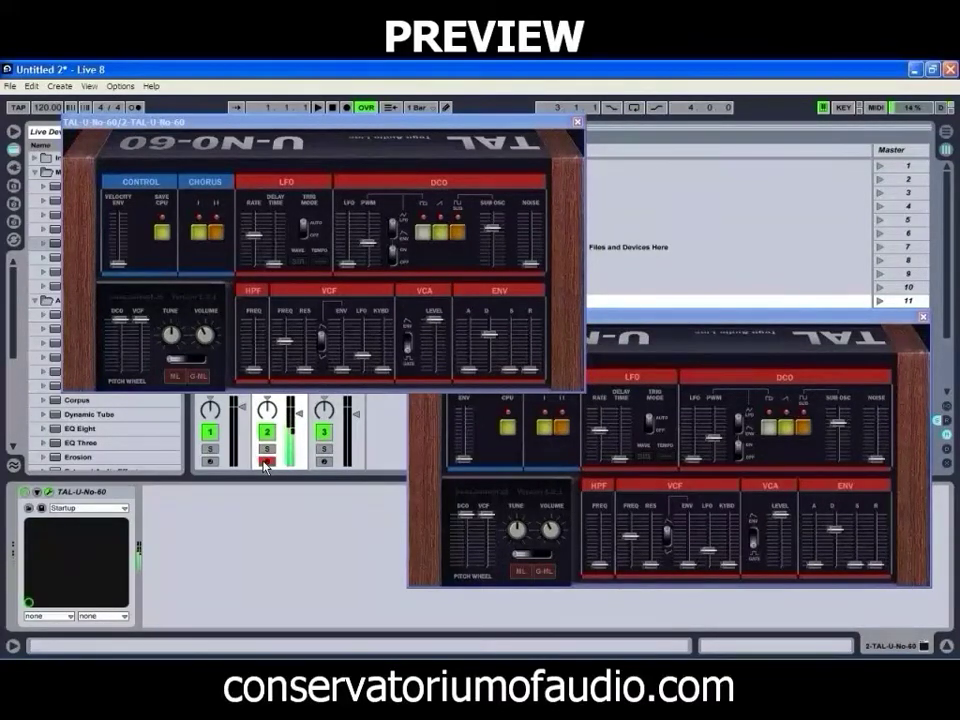
left_click(324, 462, "ctrl")
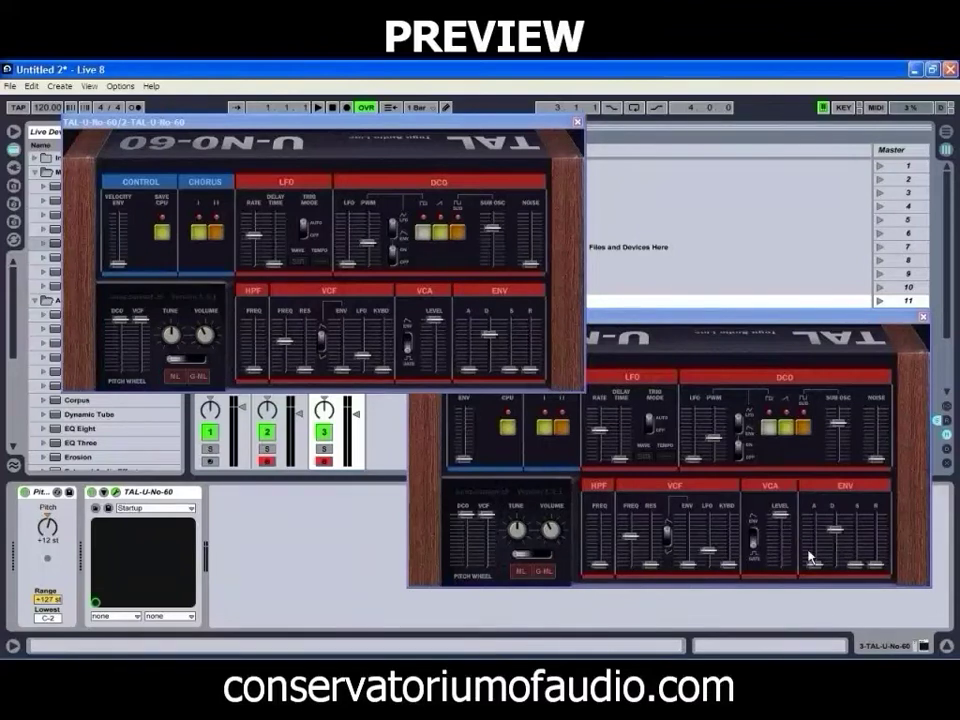
On track 3's TAL-U-No-60, lengthen the ENV A attack and nudge ENV S sustain up slightly.
left_click_drag(814, 566, 818, 537)
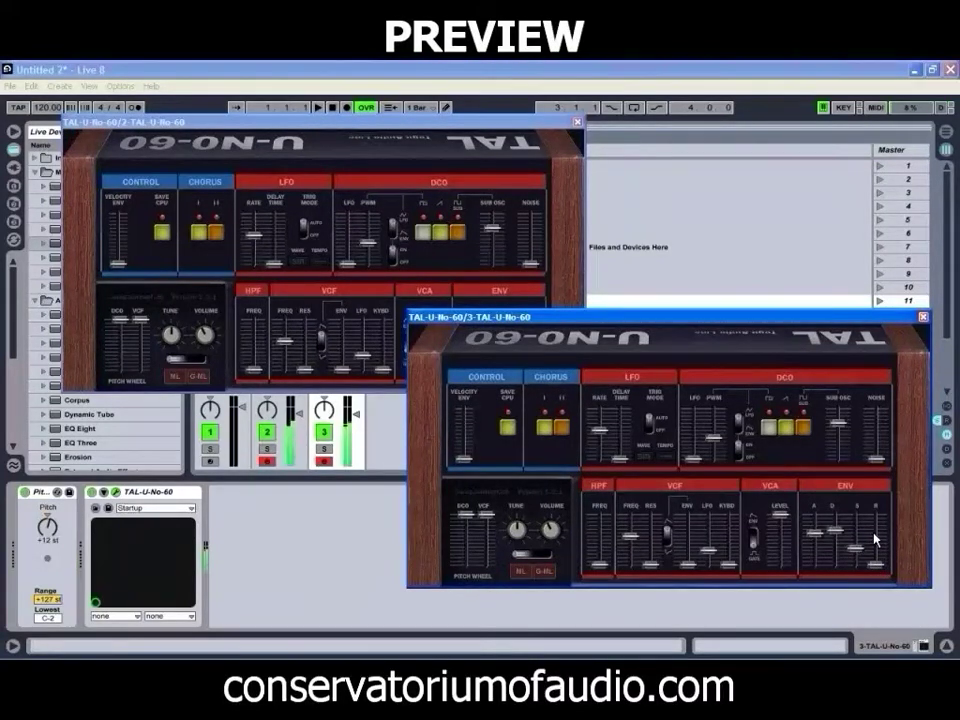
left_click_drag(819, 537, 822, 527)
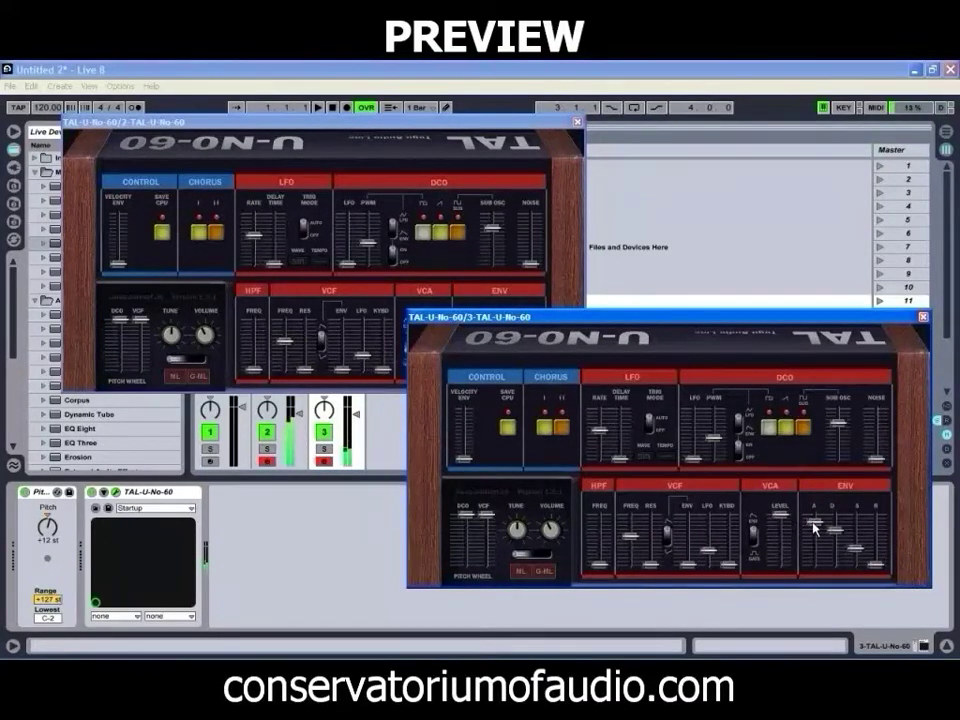
mouse_move(810, 527)
left_mouse_down()
mouse_move(818, 539)
mouse_move(826, 533)
left_mouse_up()
mouse_move(852, 552)
left_mouse_down()
mouse_move(857, 540)
mouse_move(841, 532)
left_mouse_up()
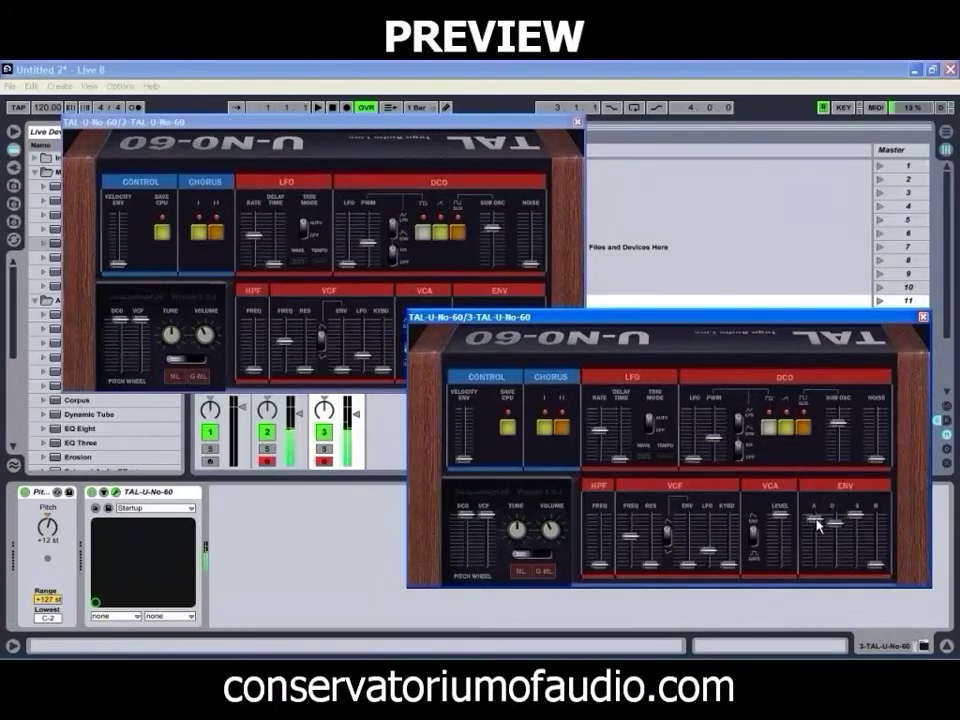
On track 2's synth, raise VCF ENV and ENV A, shorten ENV D, and disarm track 3.
left_click(408, 345)
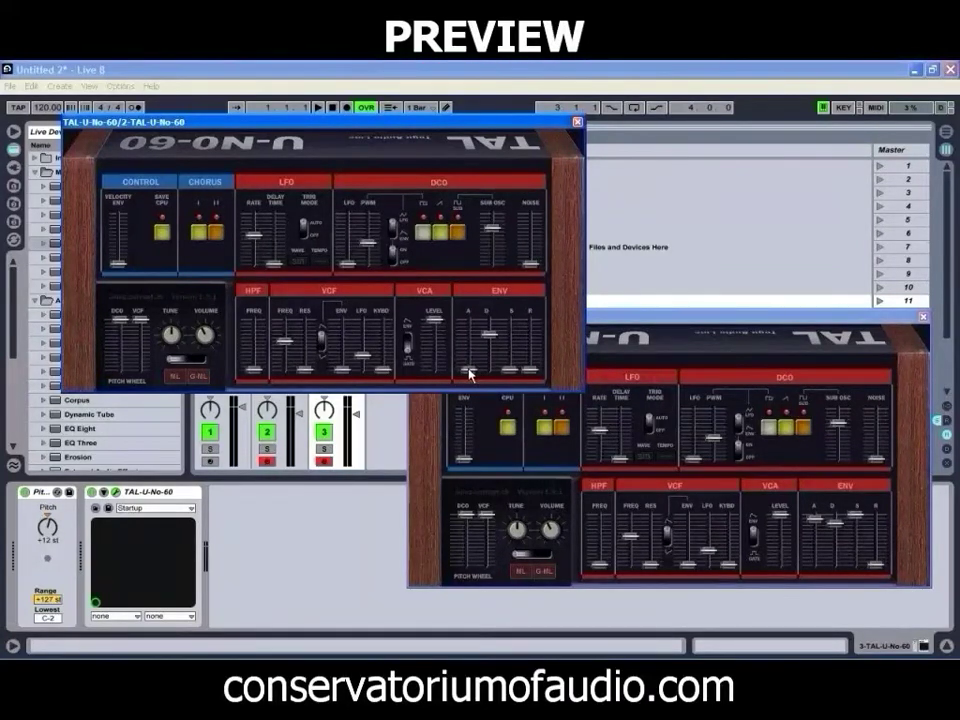
left_click_drag(347, 367, 350, 332)
left_click_drag(470, 372, 512, 320)
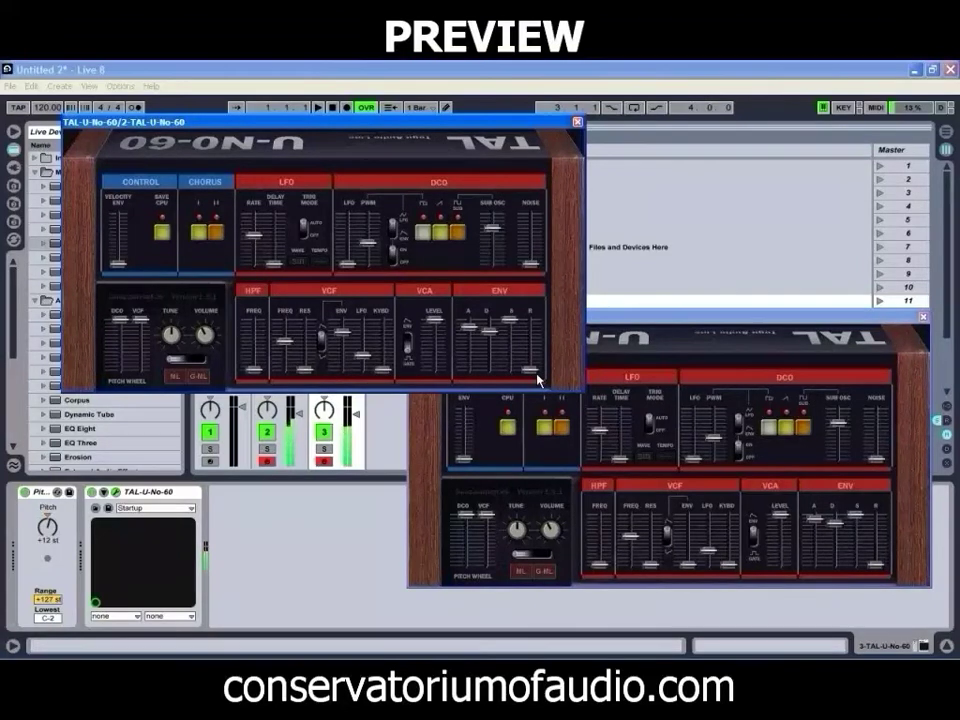
left_click(326, 462)
left_click(328, 462)
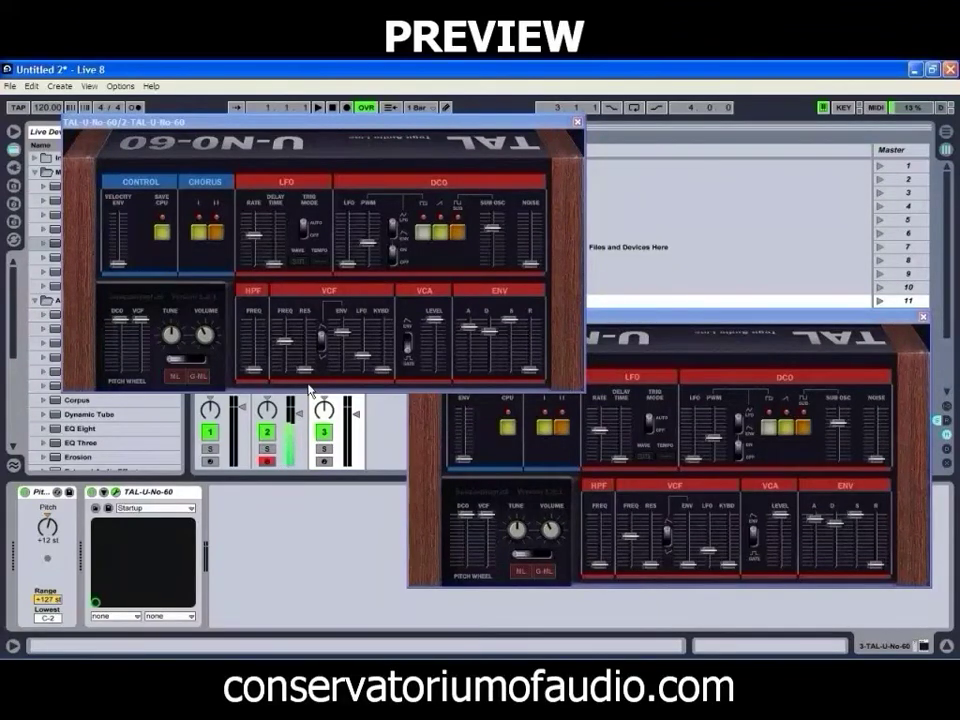
left_click_drag(487, 325, 481, 338)
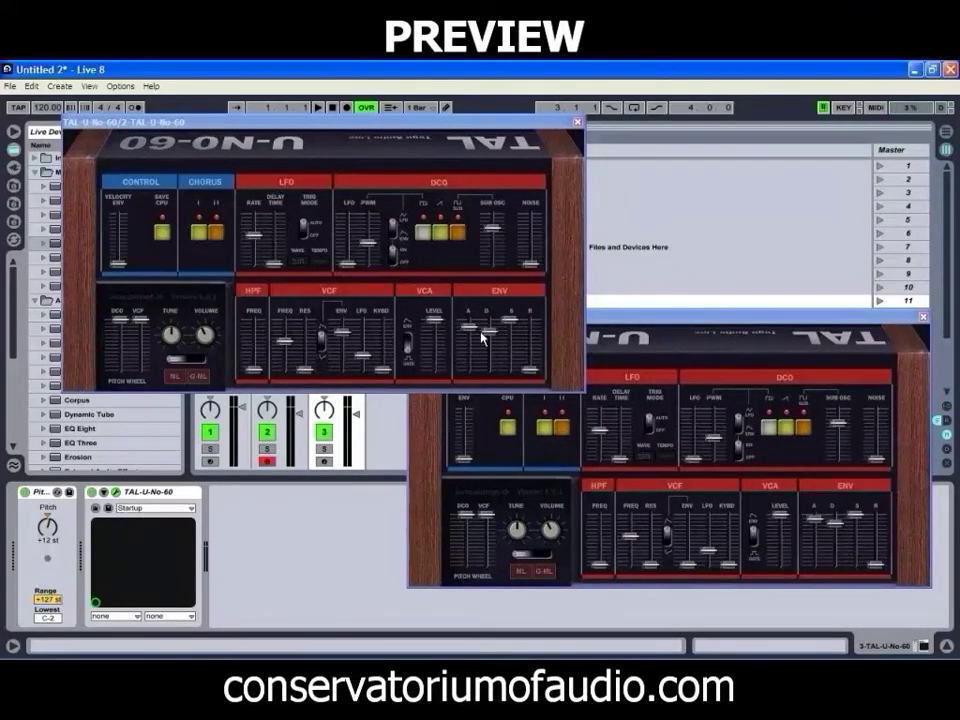